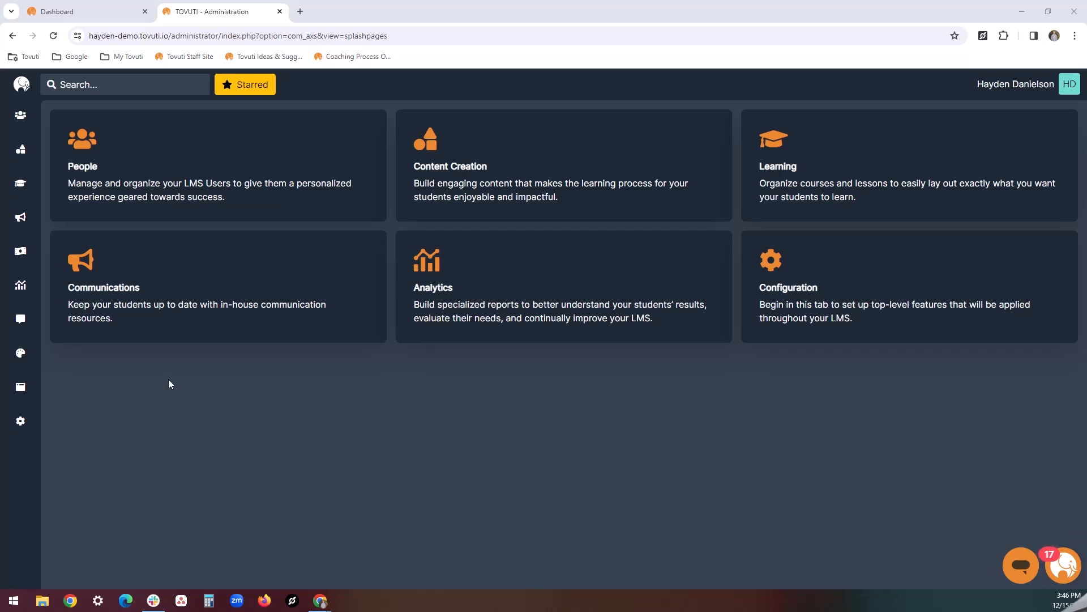
# Create a new course named "Sample Shark Course" and save it
pyautogui.click(12, 186)
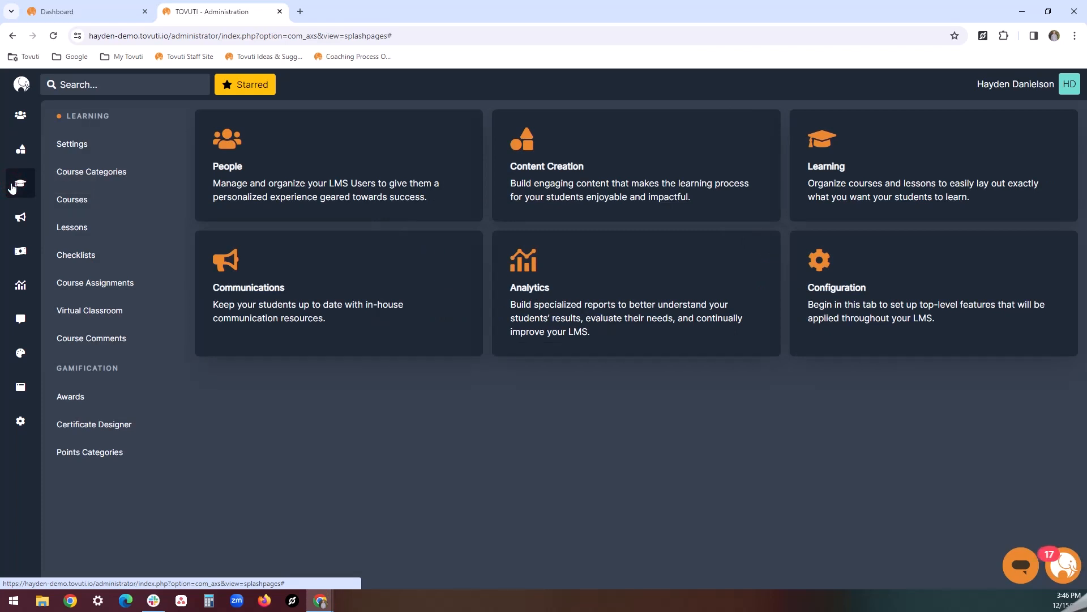
pyautogui.click(78, 209)
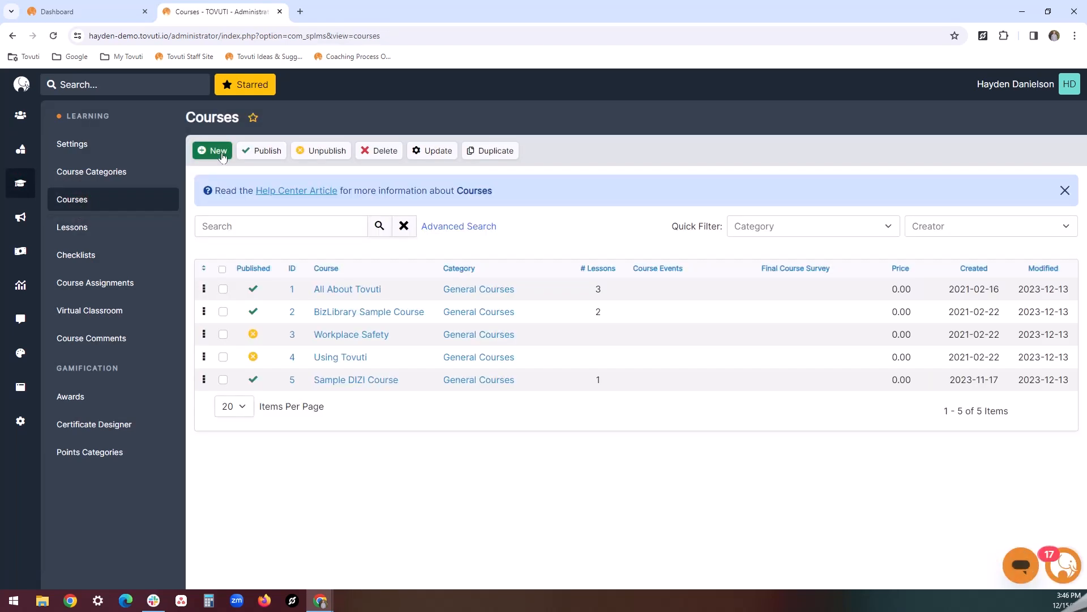
pyautogui.click(222, 157)
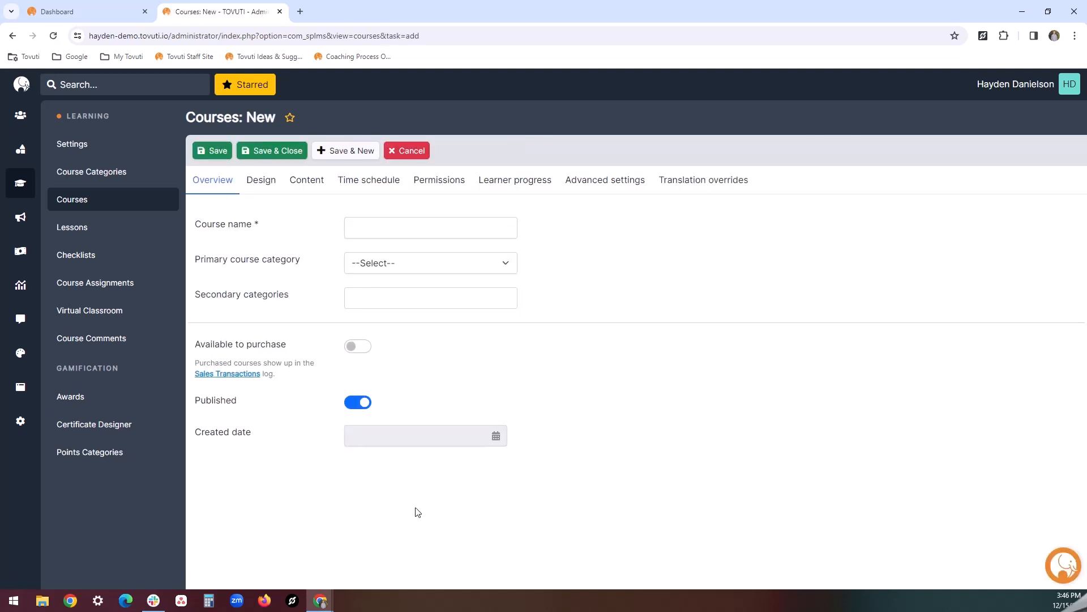
pyautogui.click(295, 182)
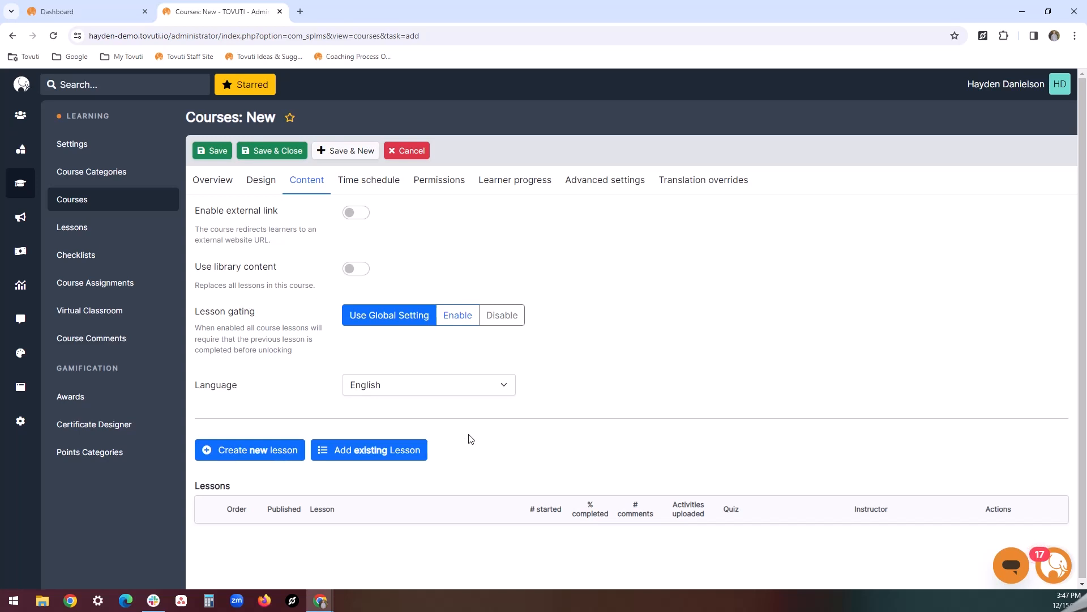
pyautogui.click(213, 180)
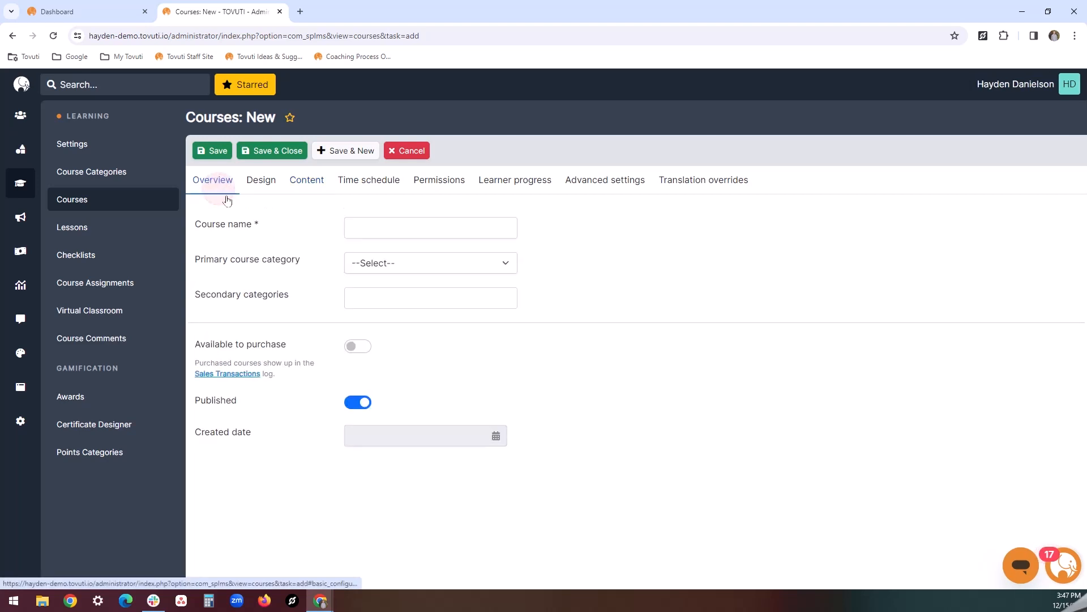
pyautogui.click(434, 238)
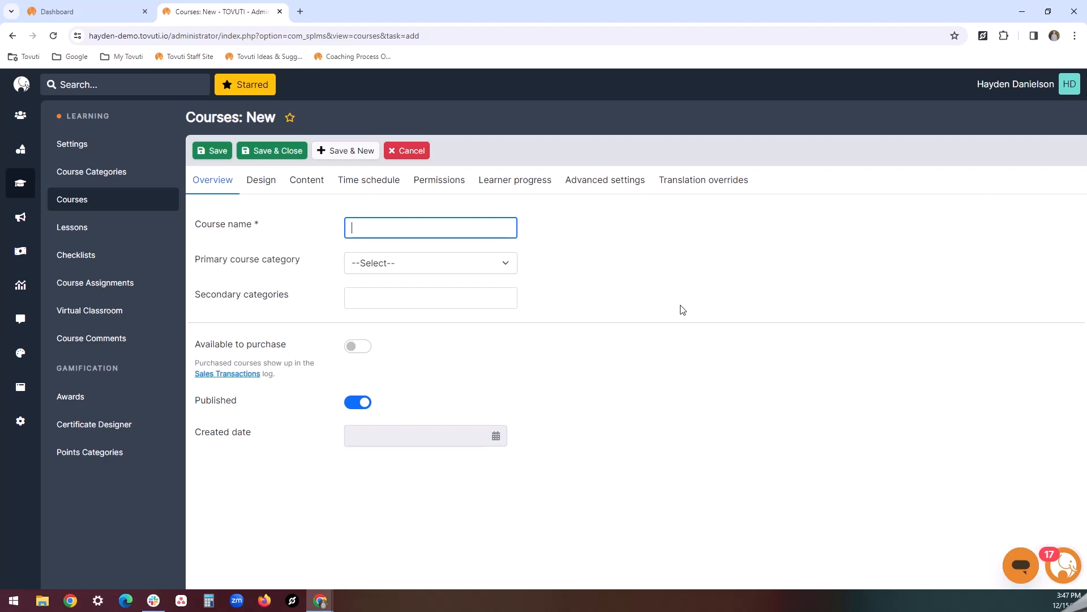
pyautogui.write('Sample Shark Course')
pyautogui.click(203, 154)
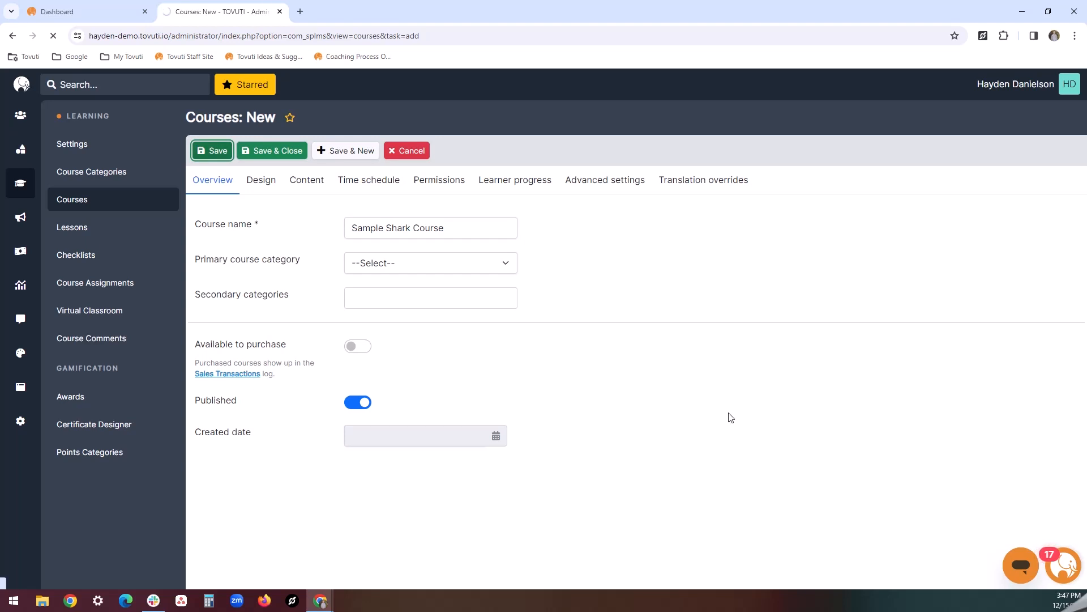
# Start a DIZI-generated lesson in the course's content and name it "Sample Lesson 1"
pyautogui.click(306, 172)
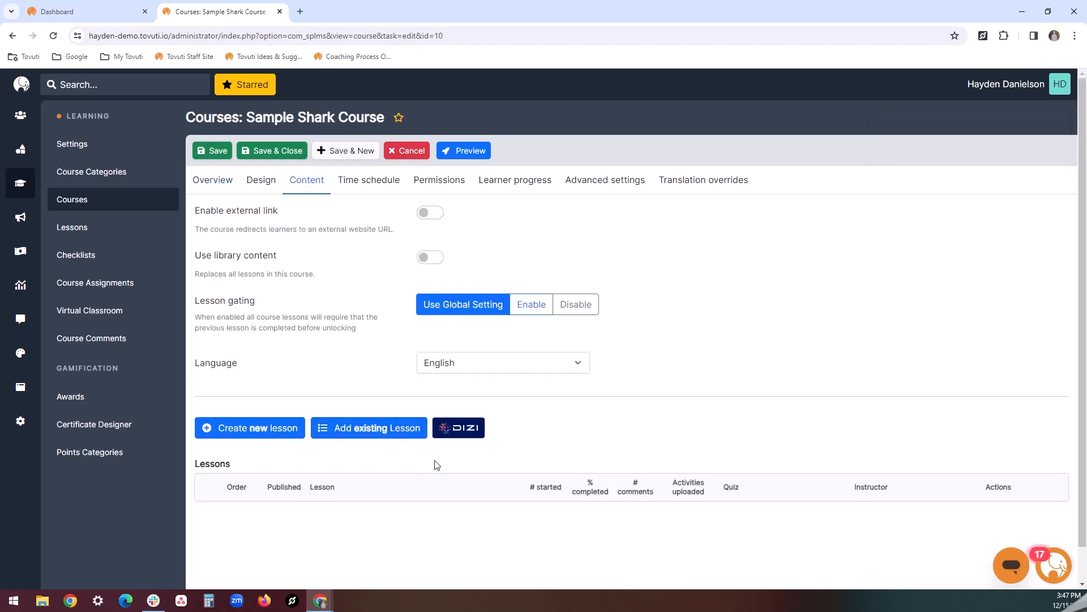
pyautogui.click(461, 436)
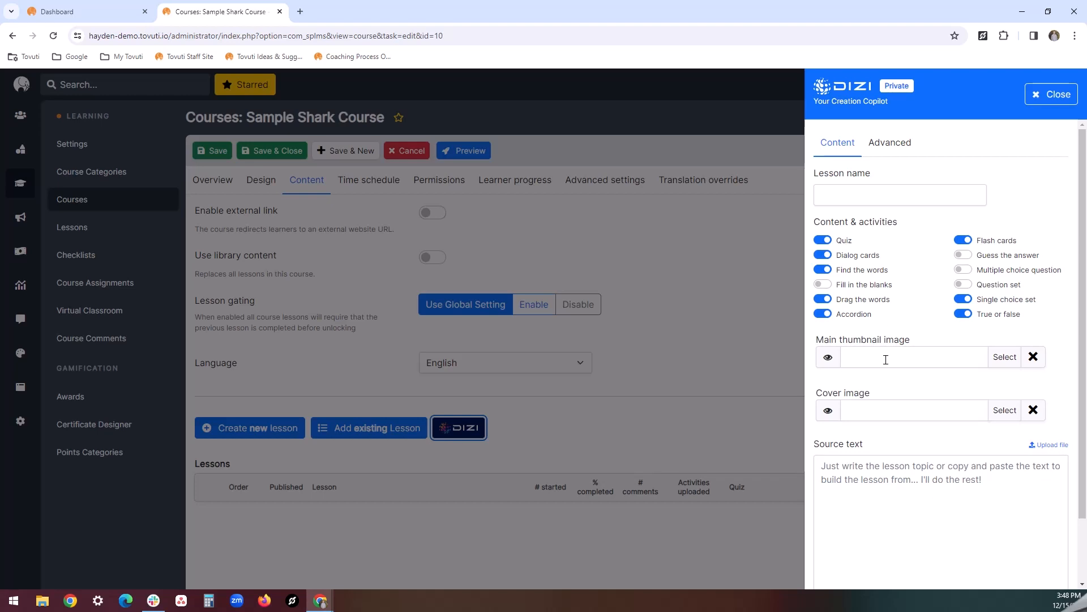
pyautogui.click(884, 195)
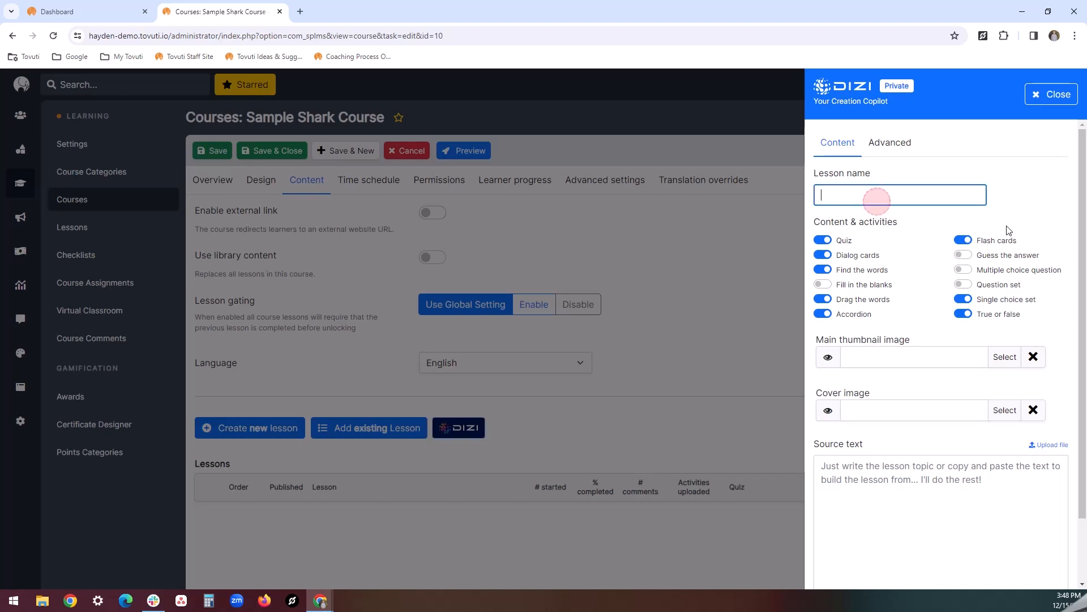
pyautogui.write('S')
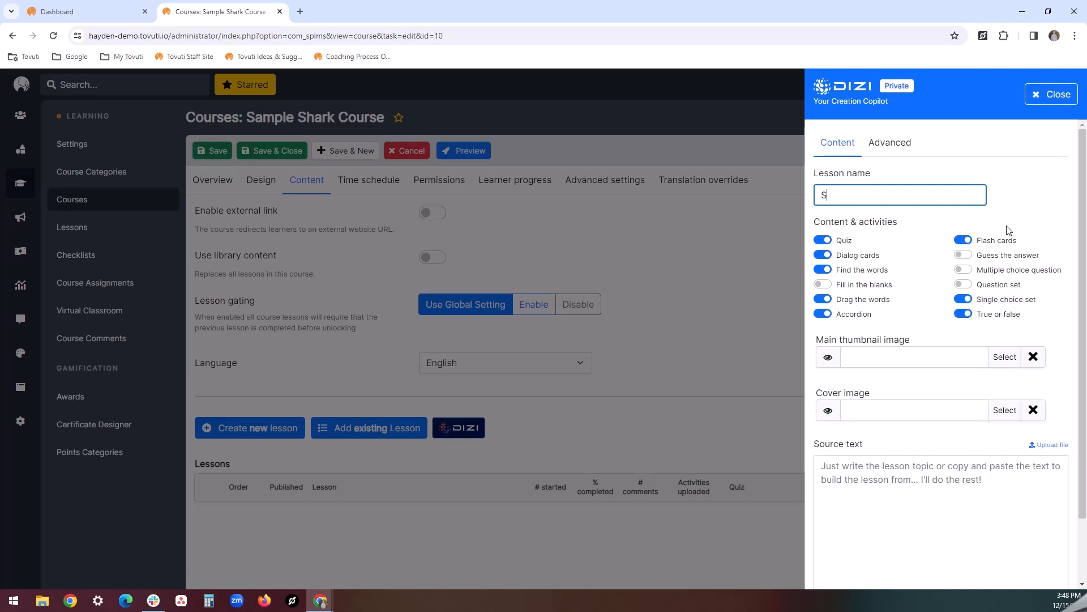
pyautogui.write('ample Lesson 1')
# Exclude Dialog cards, Find the words and Accordion from the lesson's activities, and include Multiple choice question
pyautogui.click(823, 254)
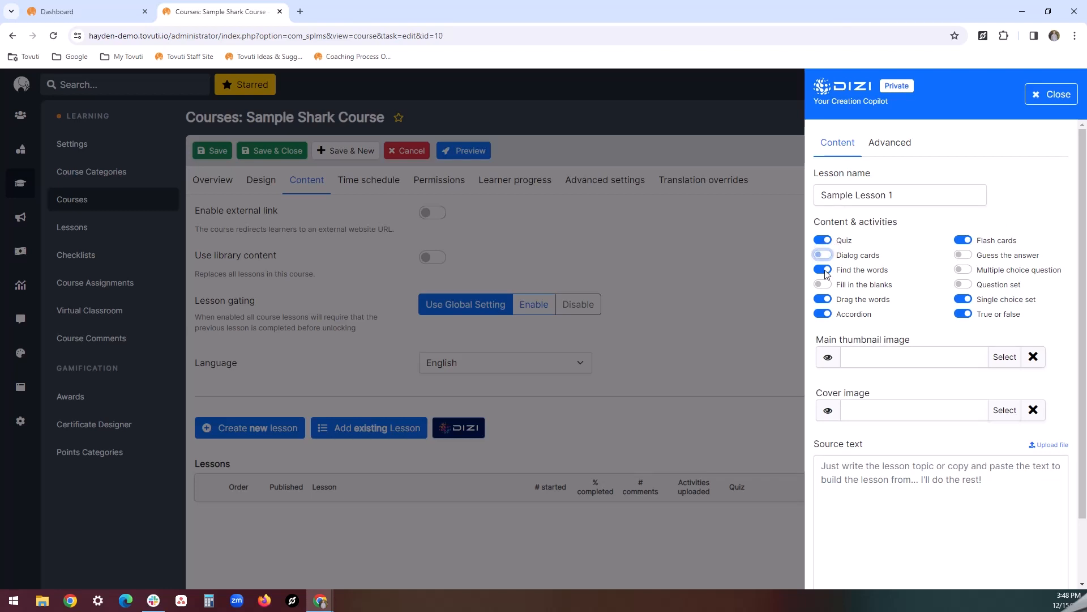
pyautogui.click(827, 274)
pyautogui.click(962, 269)
pyautogui.click(823, 314)
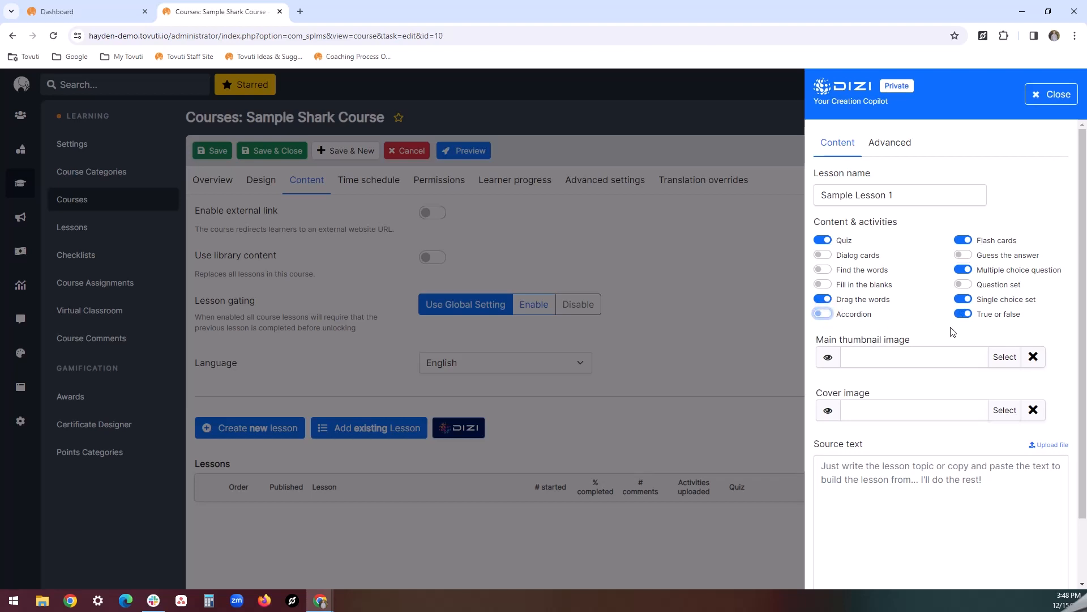
pyautogui.moveTo(900, 342)
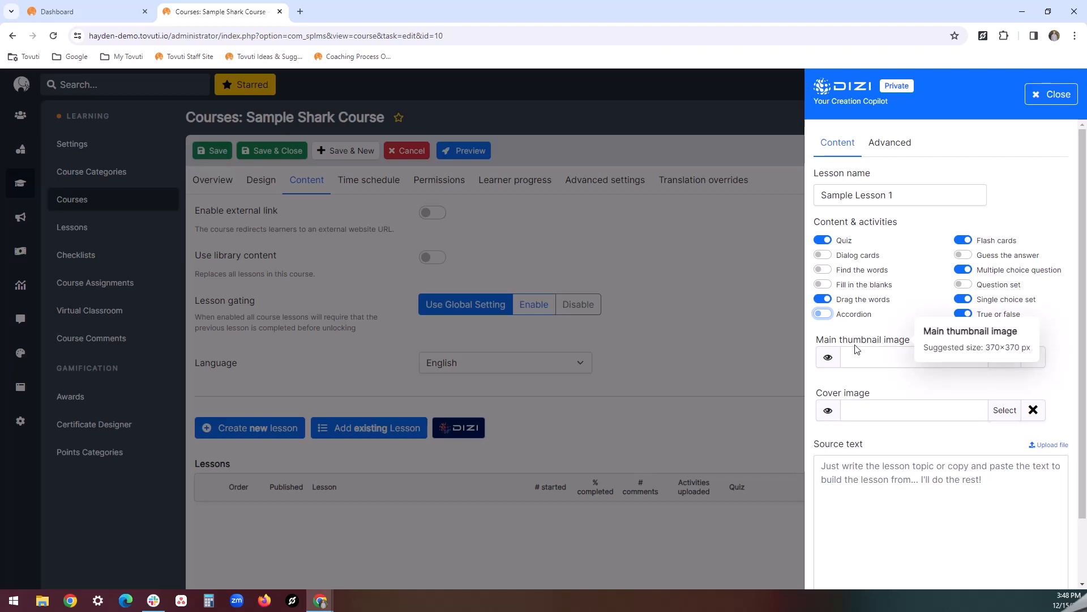
pyautogui.moveTo(864, 401)
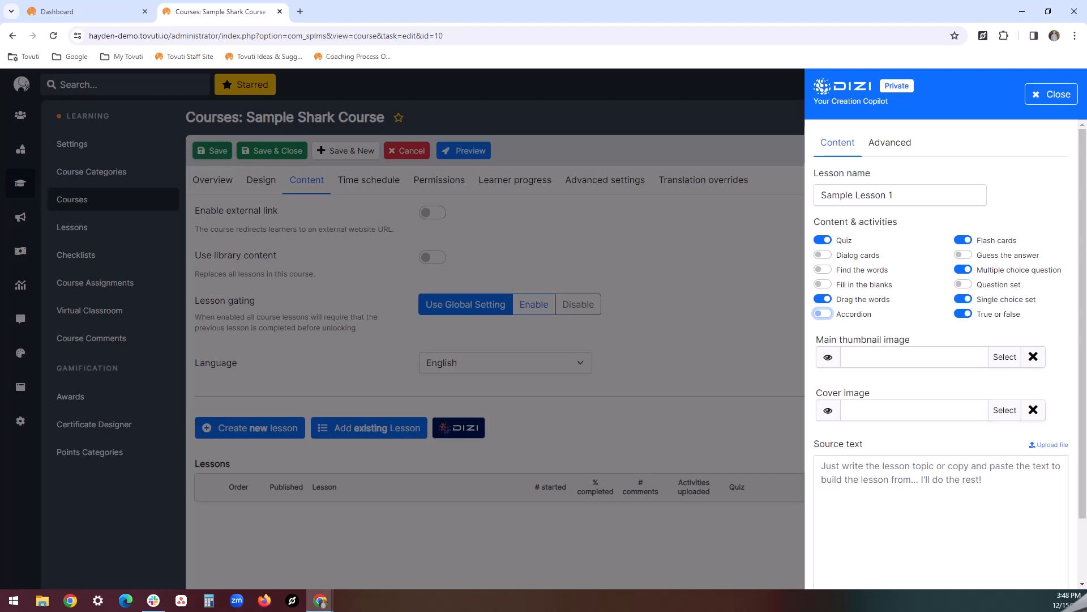
# Enter "Teach me about sharks." as the lesson's source text
pyautogui.click(942, 487)
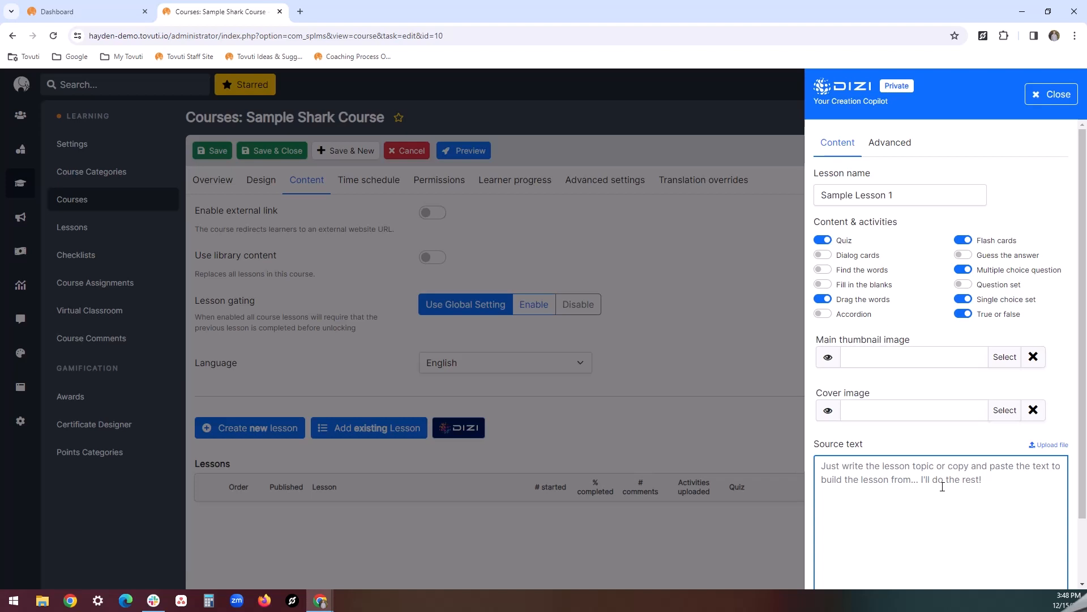
pyautogui.write('Tea')
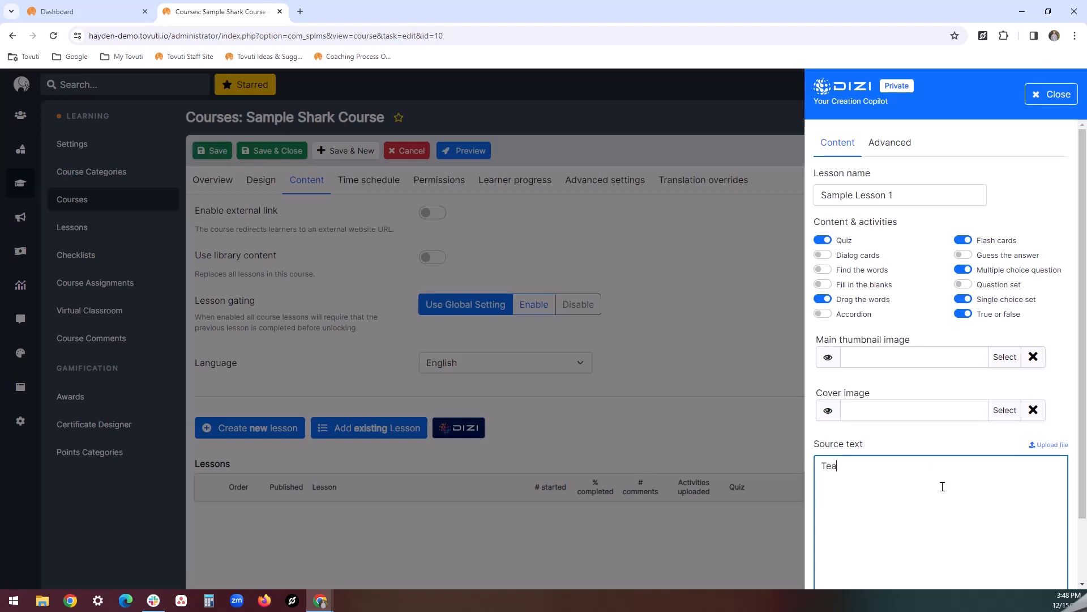
pyautogui.write('ch me abouts')
pyautogui.press('BackSpace')
pyautogui.write('sharks.')
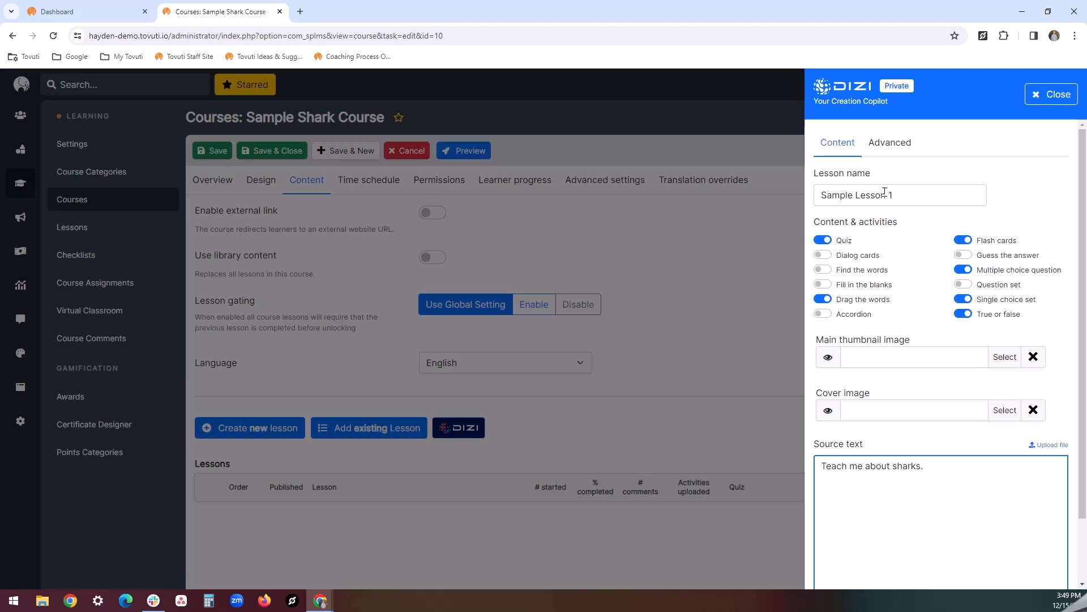
# Check DIZI's advanced global settings, and generate Sample Lesson 1 from the source text
pyautogui.click(893, 154)
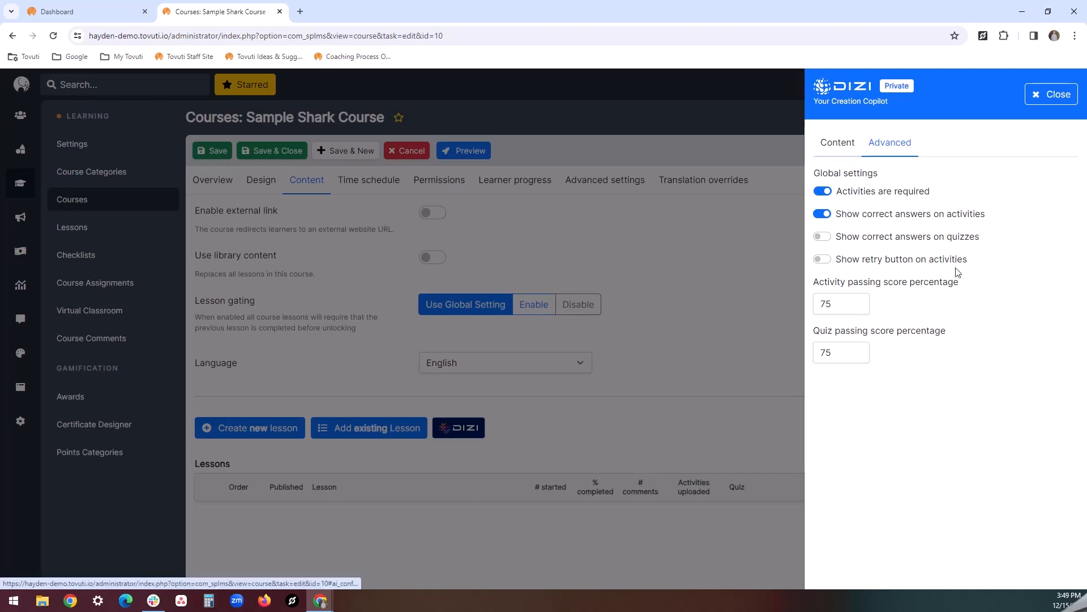
pyautogui.click(847, 147)
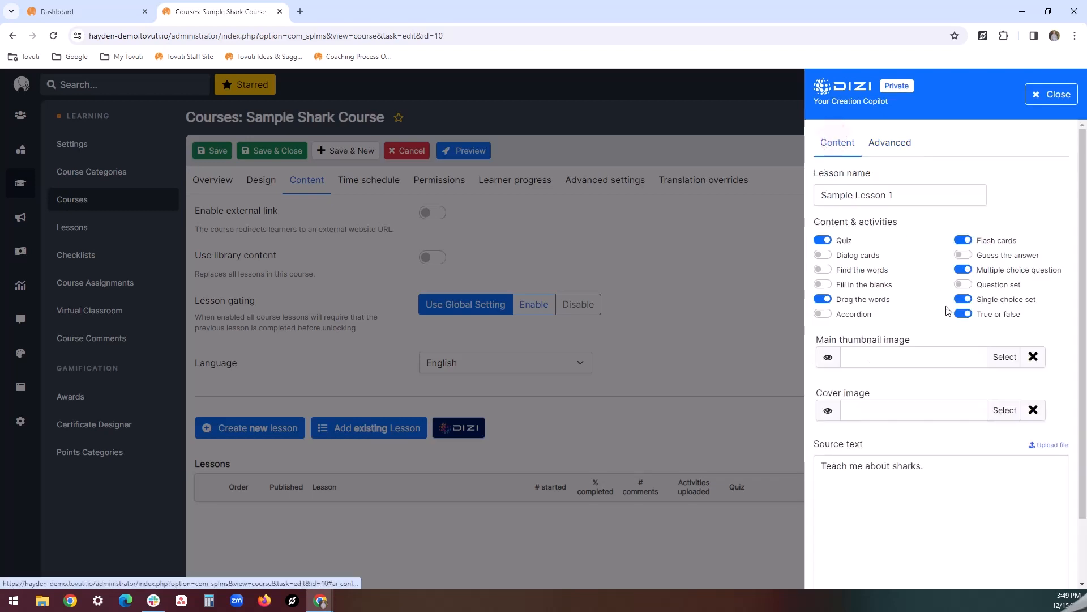
pyautogui.scroll(-2, 972, 377)
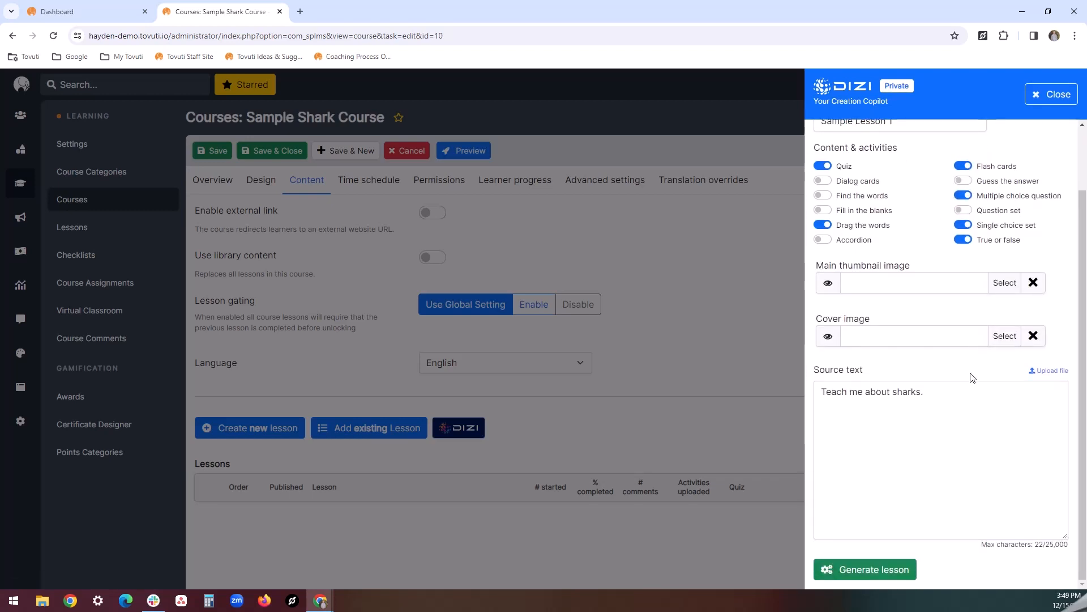
pyautogui.click(893, 571)
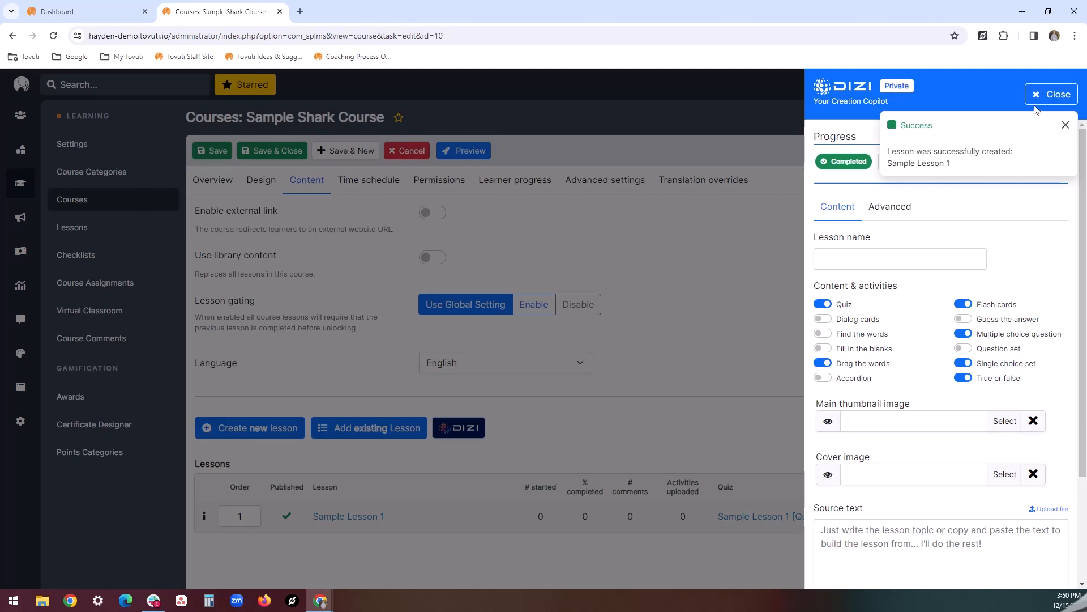
pyautogui.click(1045, 95)
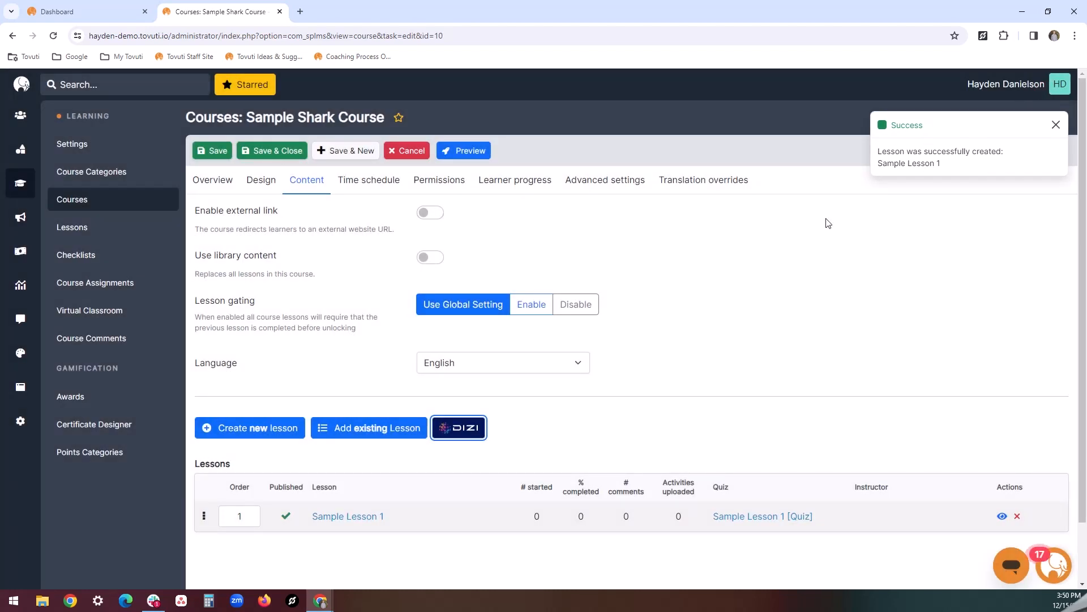
# Open Sample Lesson 1 from the course's lesson list and preview it as a learner
pyautogui.scroll(-1, 419, 396)
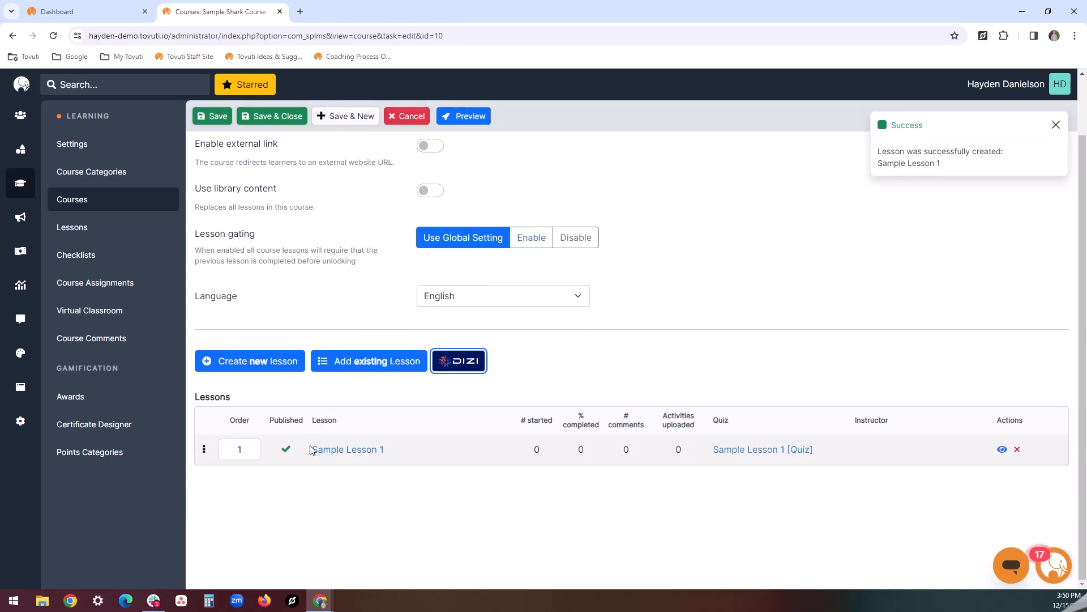
pyautogui.click(357, 453)
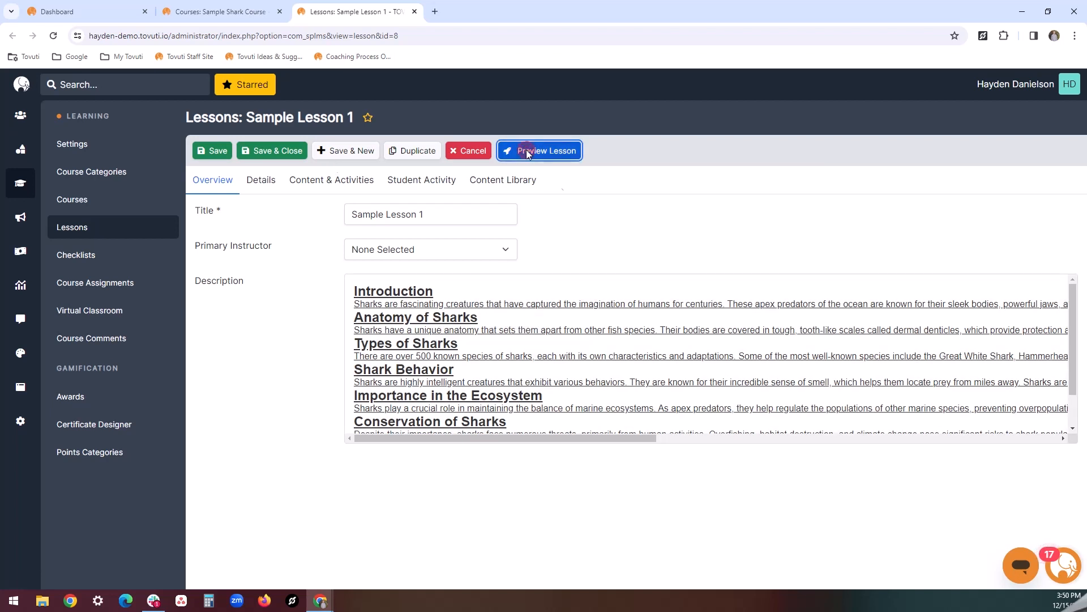
pyautogui.click(525, 149)
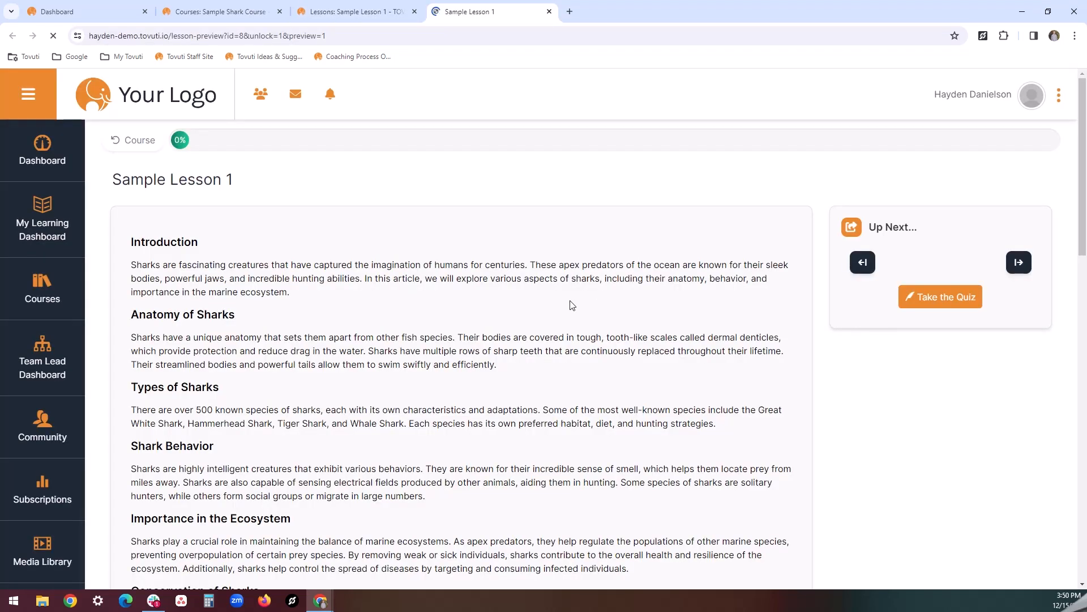
# Examine the generated article and activities in the lesson preview, and return to the course
pyautogui.scroll(-3, 570, 305)
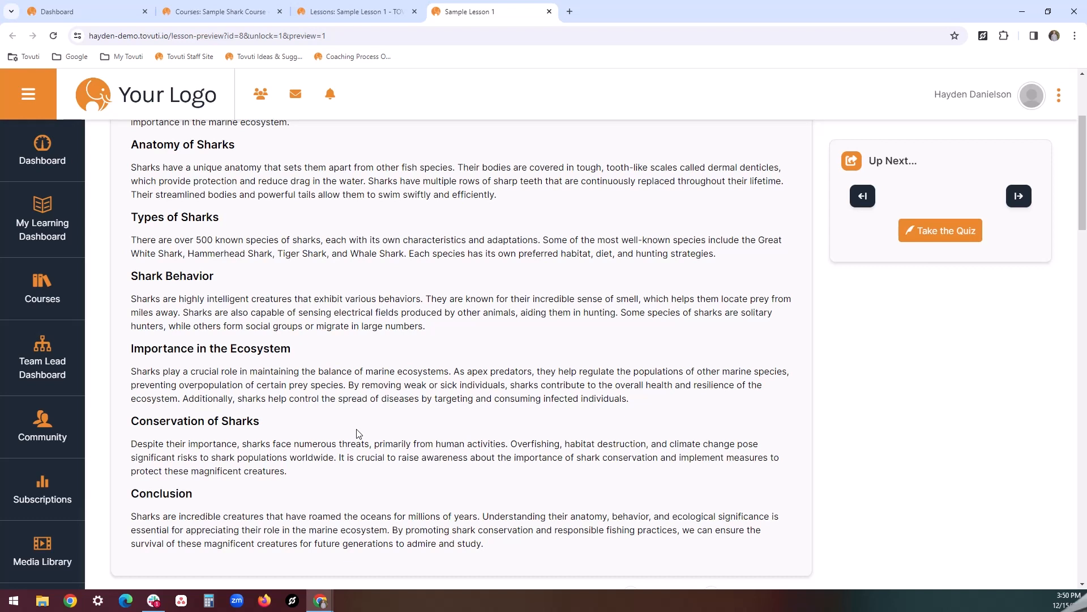
pyautogui.scroll(-6, 358, 433)
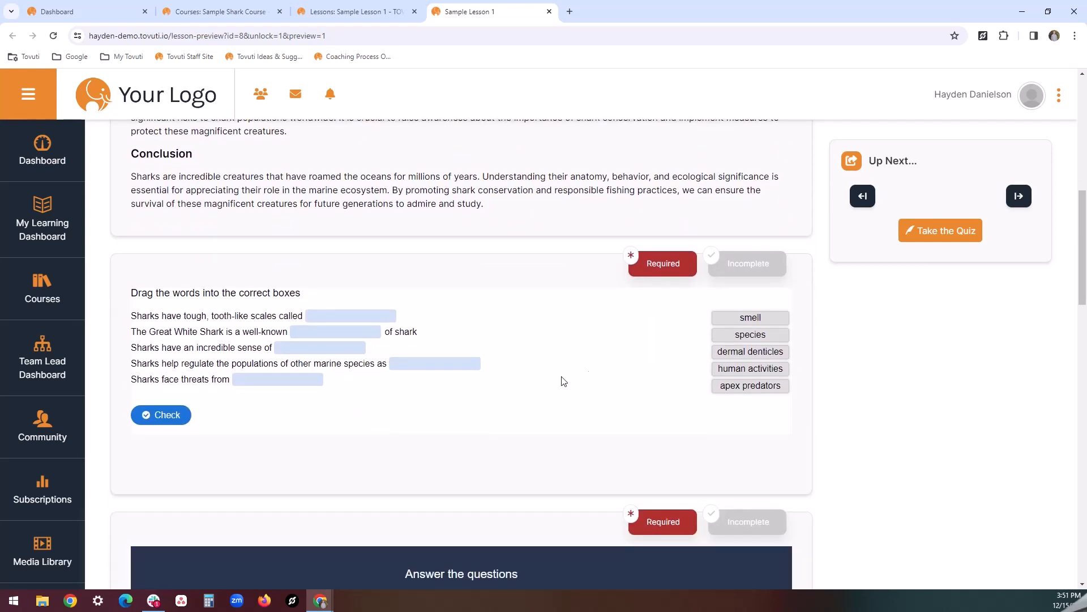
pyautogui.scroll(-2, 737, 417)
pyautogui.scroll(-2, 775, 430)
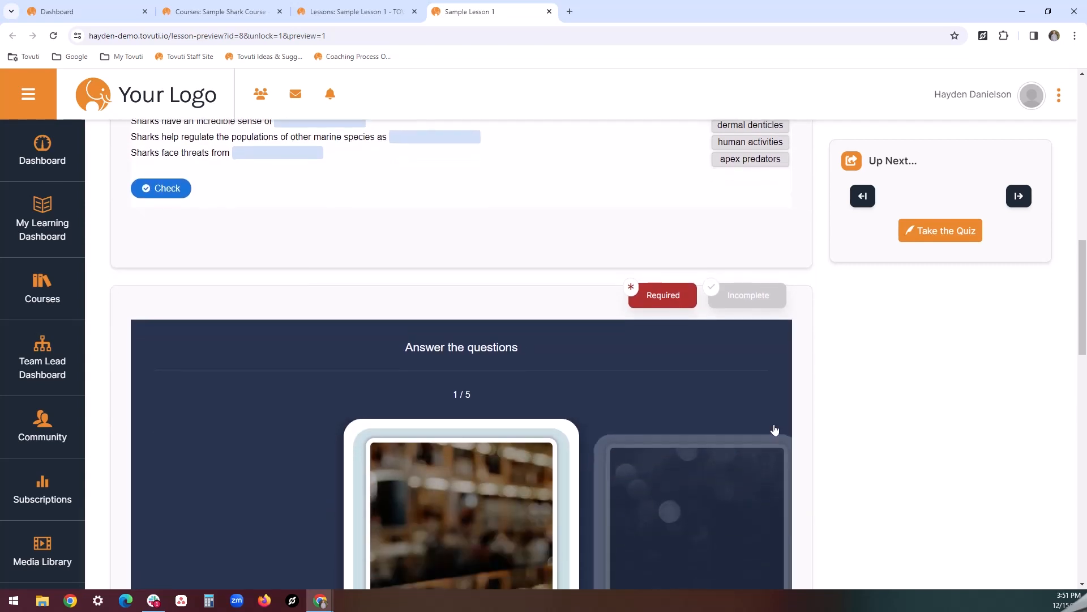
pyautogui.scroll(-1, 858, 416)
pyautogui.scroll(-1, 859, 419)
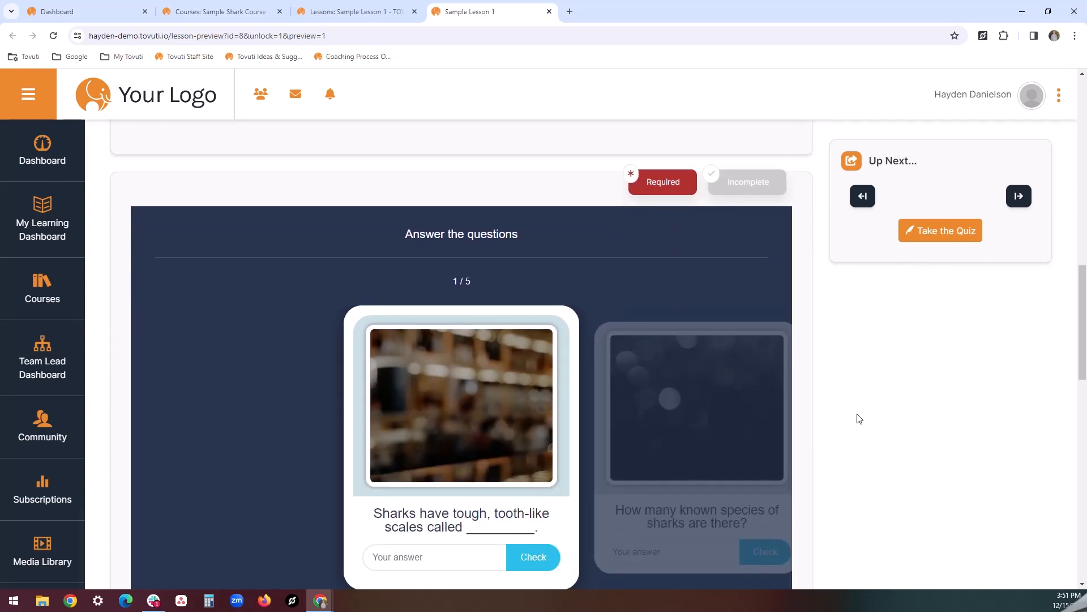
pyautogui.scroll(-1, 858, 418)
pyautogui.scroll(-2, 725, 417)
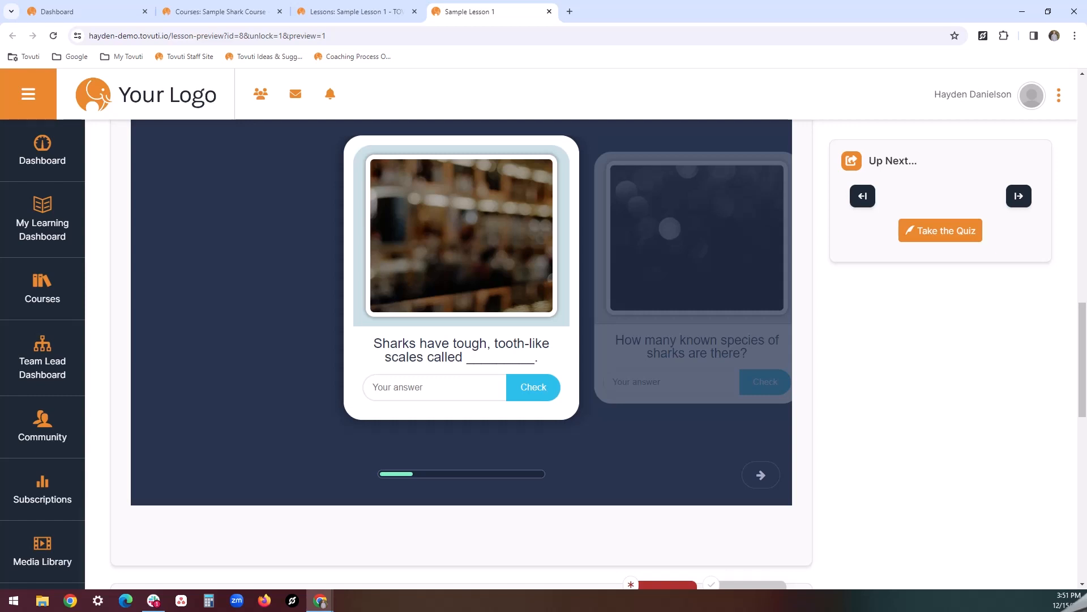
pyautogui.click(549, 12)
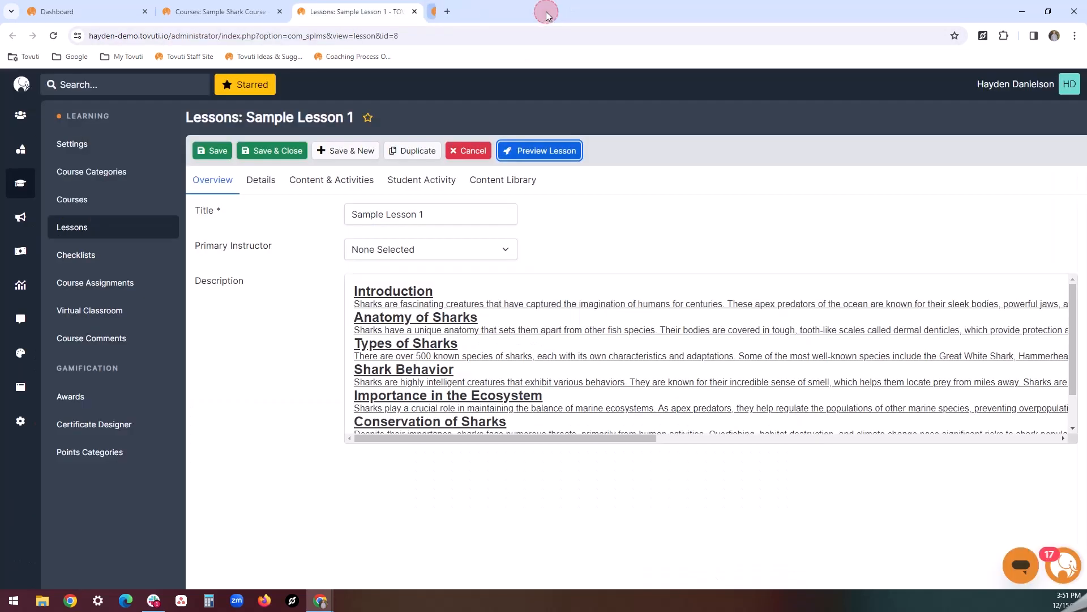
pyautogui.click(416, 11)
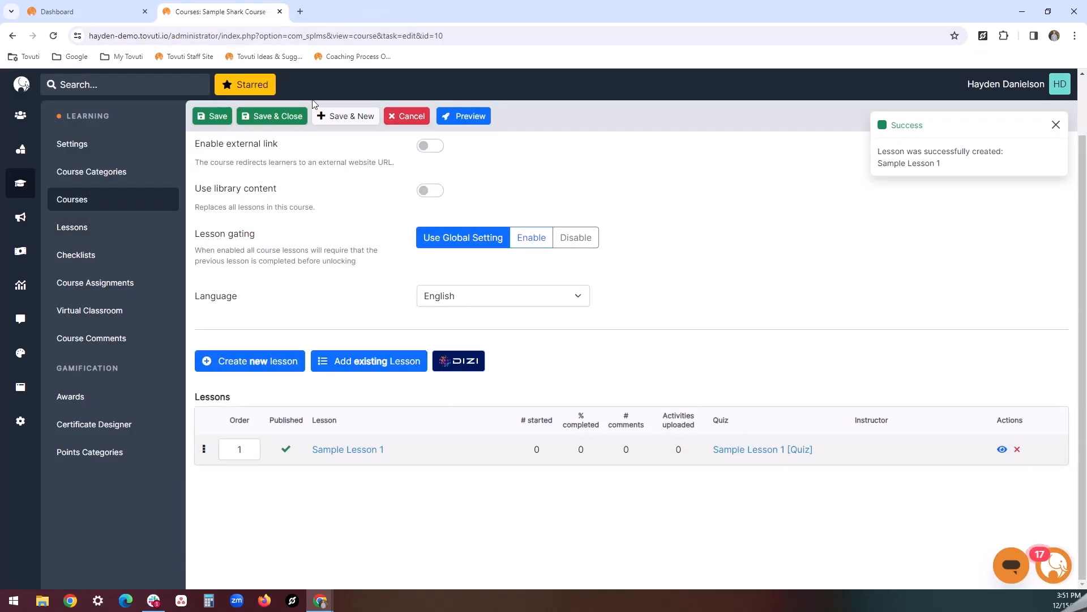
# Go to the list of quizzes and start the DIZI copilot for a new quiz
pyautogui.click(15, 153)
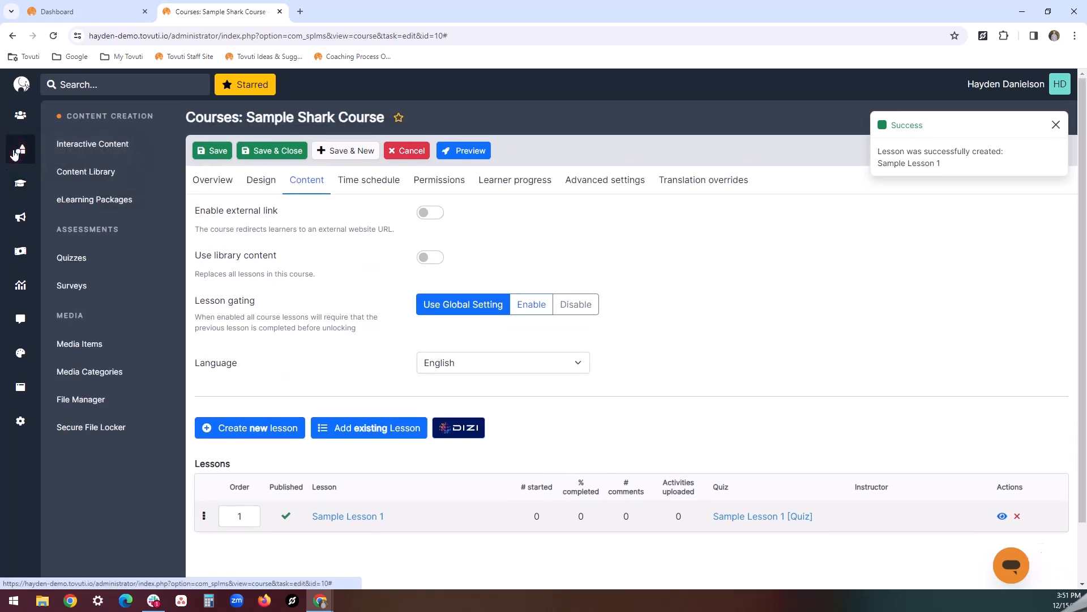
pyautogui.click(95, 263)
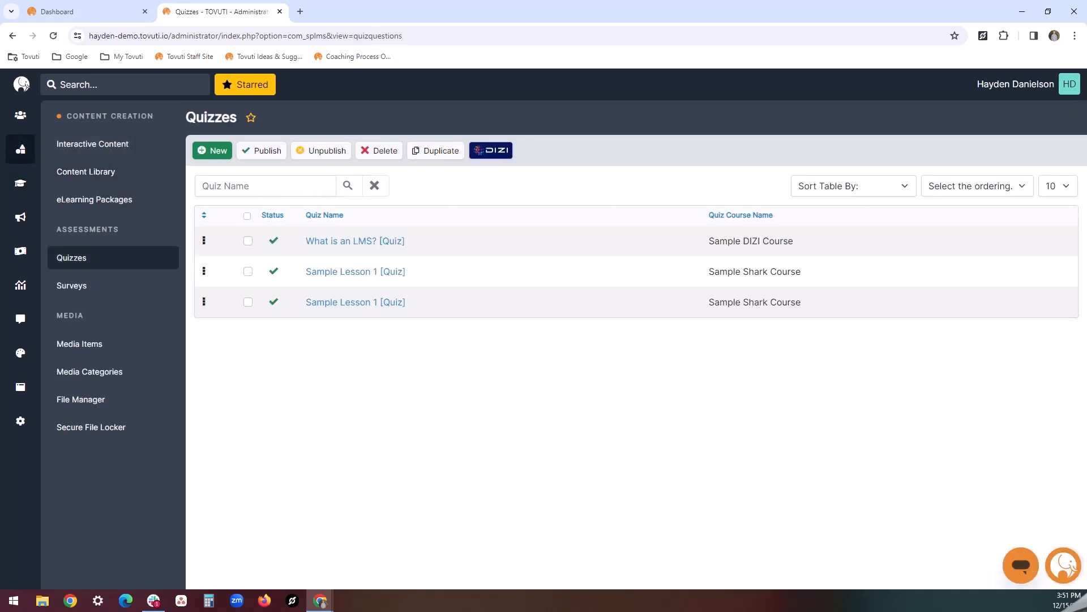
pyautogui.click(493, 152)
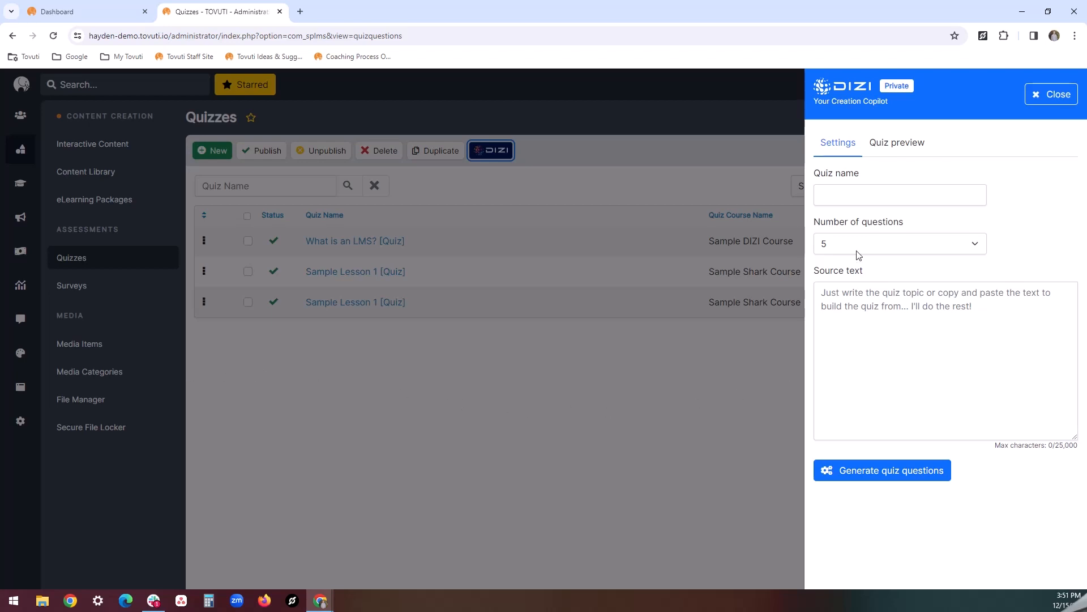
# Name the new DIZI quiz "Duck Species"
pyautogui.click(838, 203)
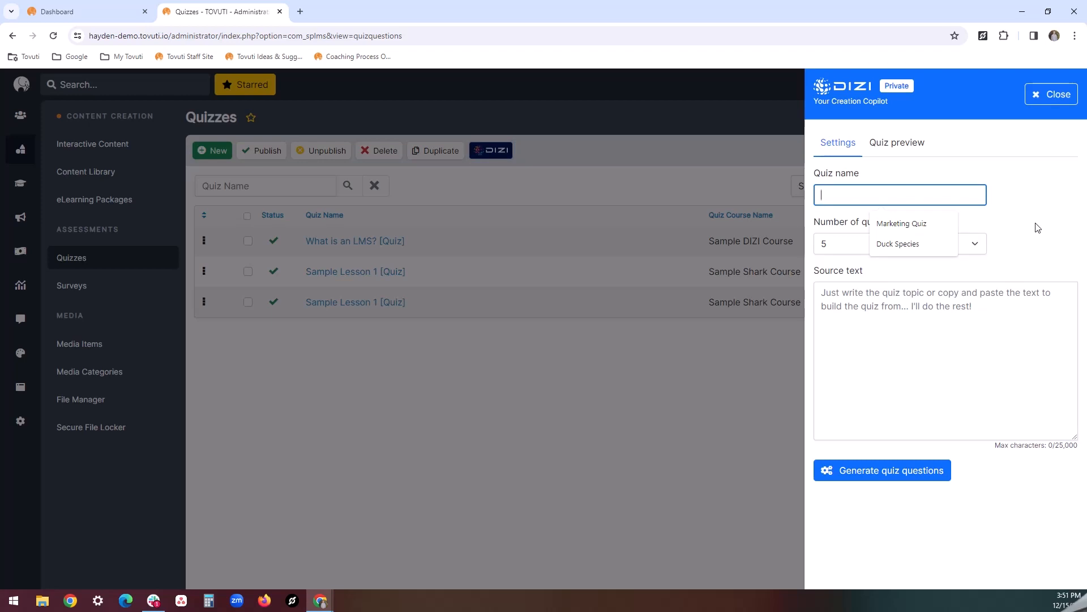
pyautogui.write('D')
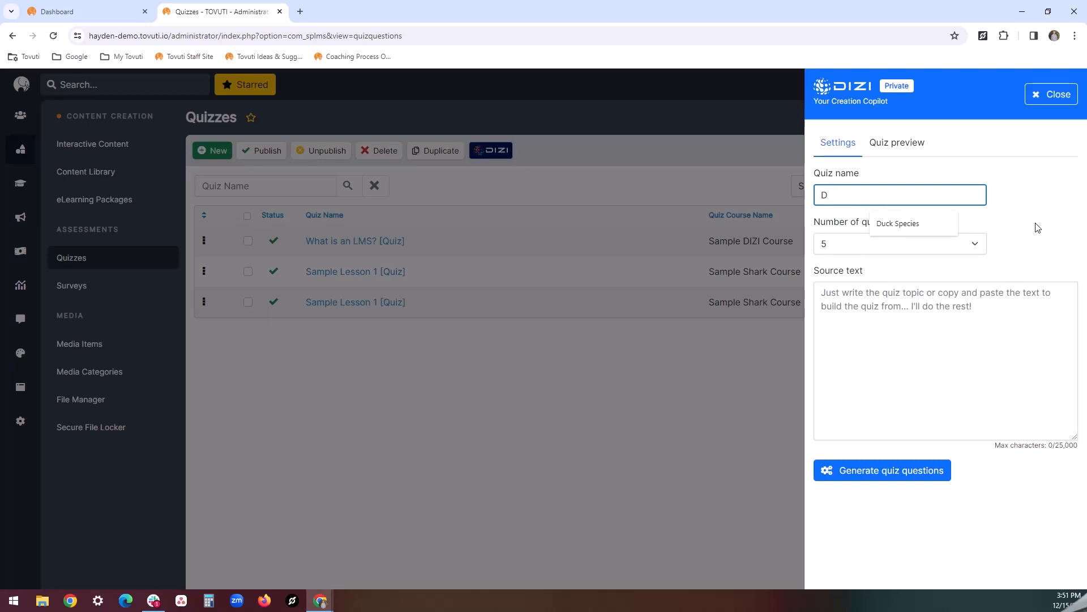
pyautogui.press('Down')
pyautogui.press('Return')
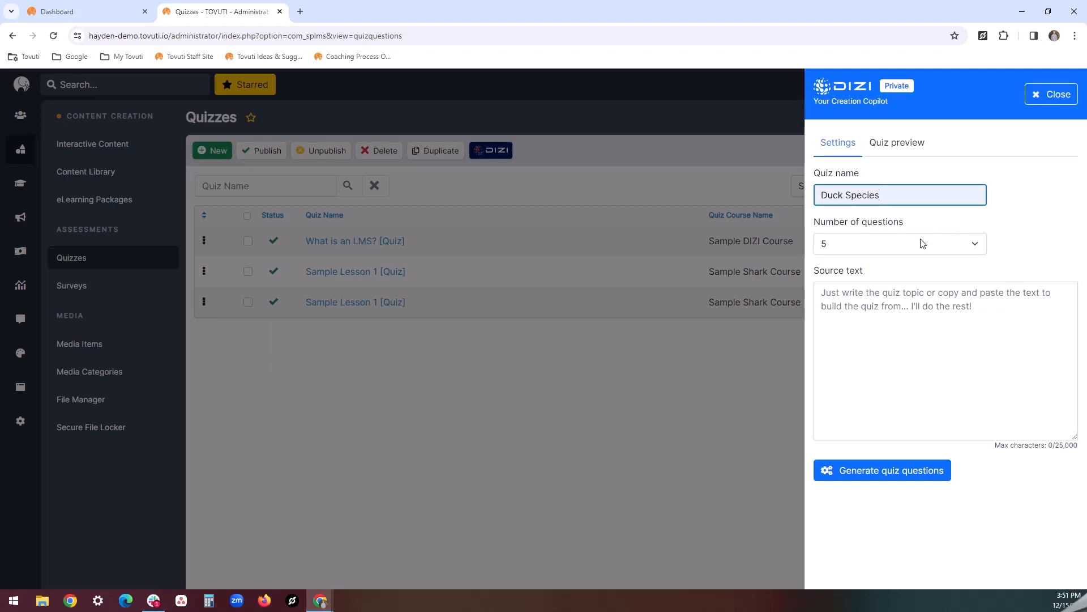
# Enter "Review the species of ducks found in North America." as the quiz's source text and generate the quiz questions
pyautogui.click(901, 316)
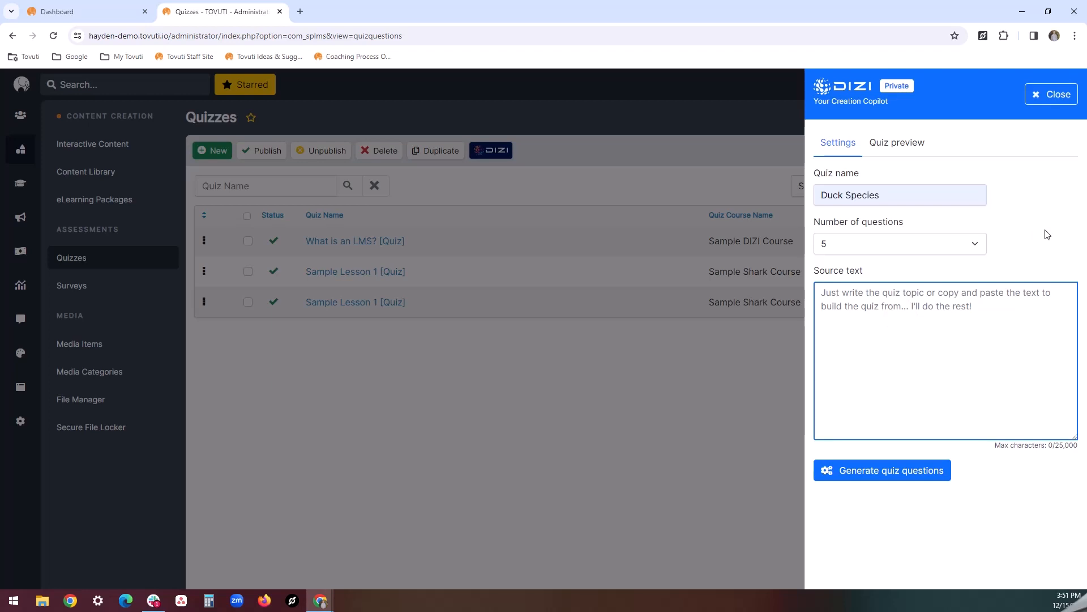
pyautogui.write('Revie')
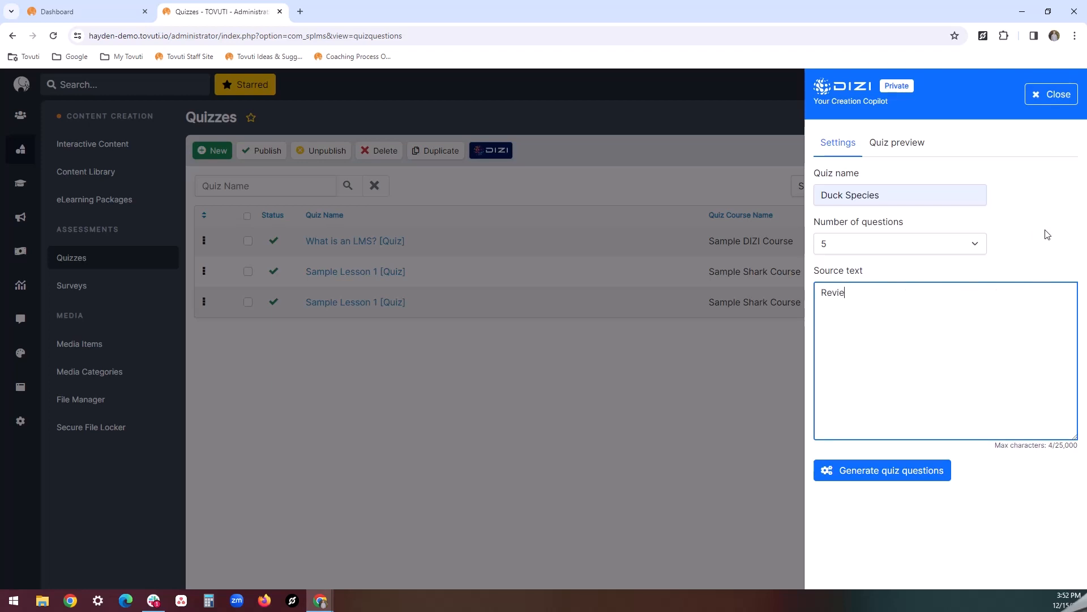
pyautogui.write('w the species')
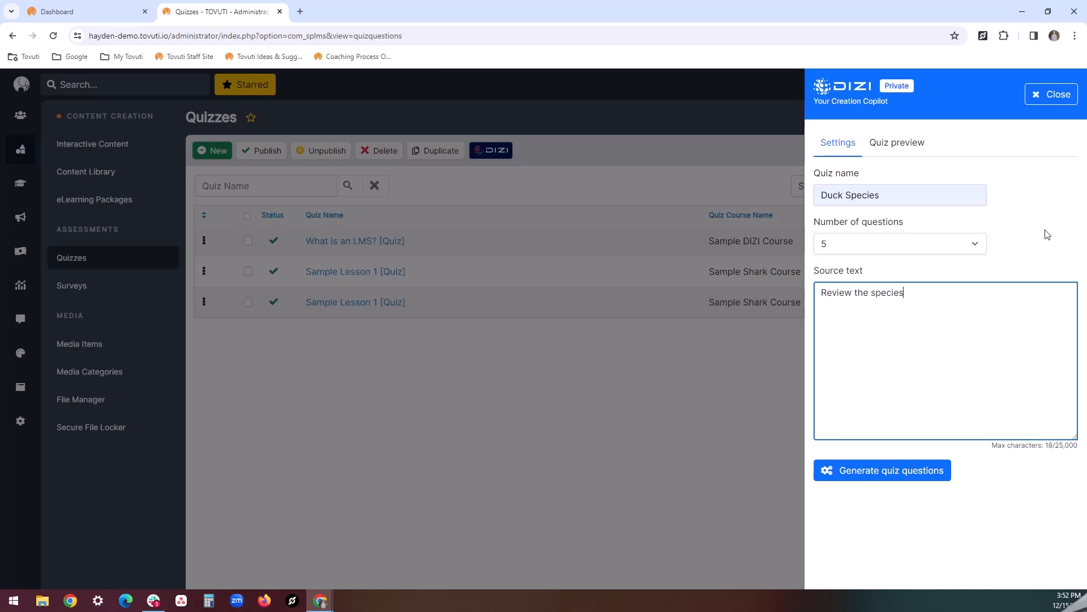
pyautogui.write(' of ducks found in North Am')
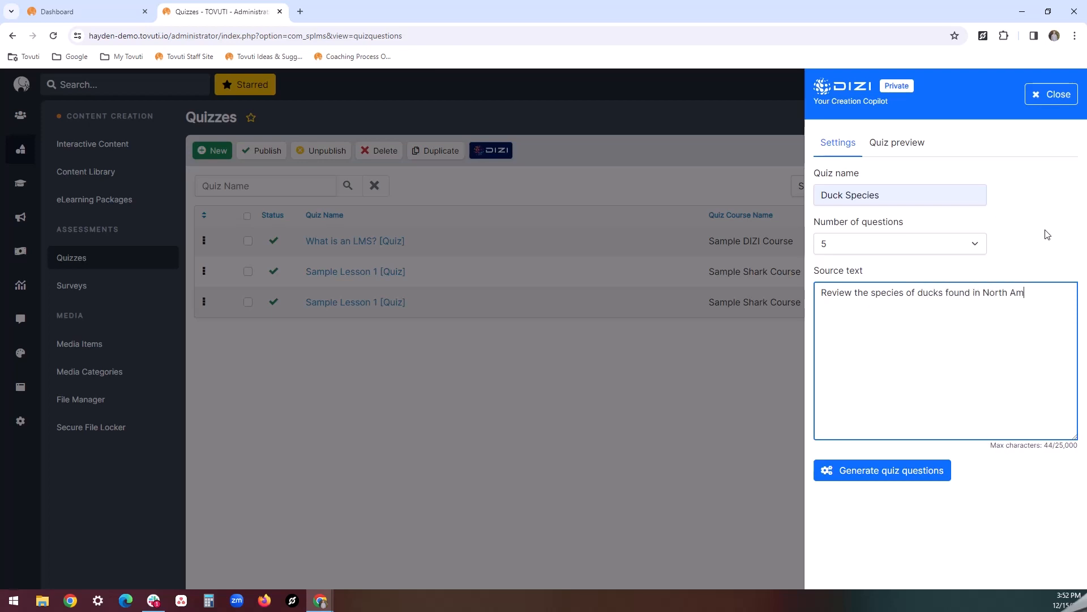
pyautogui.write('erica.')
pyautogui.click(902, 479)
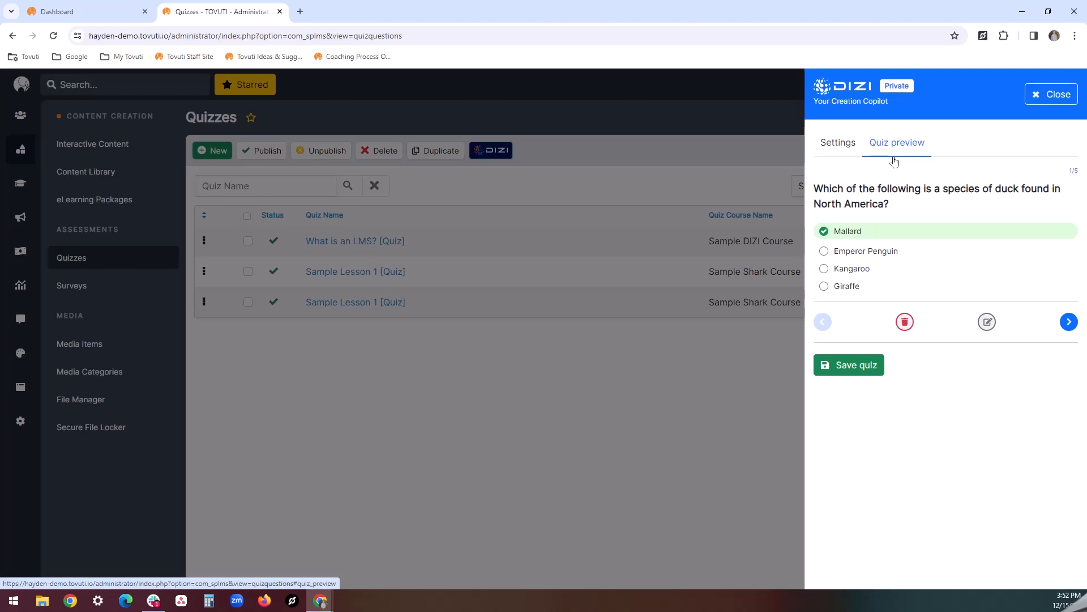
# Open the first generated question for editing, check its question and answer fields, and close DIZI without saving the quiz
pyautogui.click(985, 322)
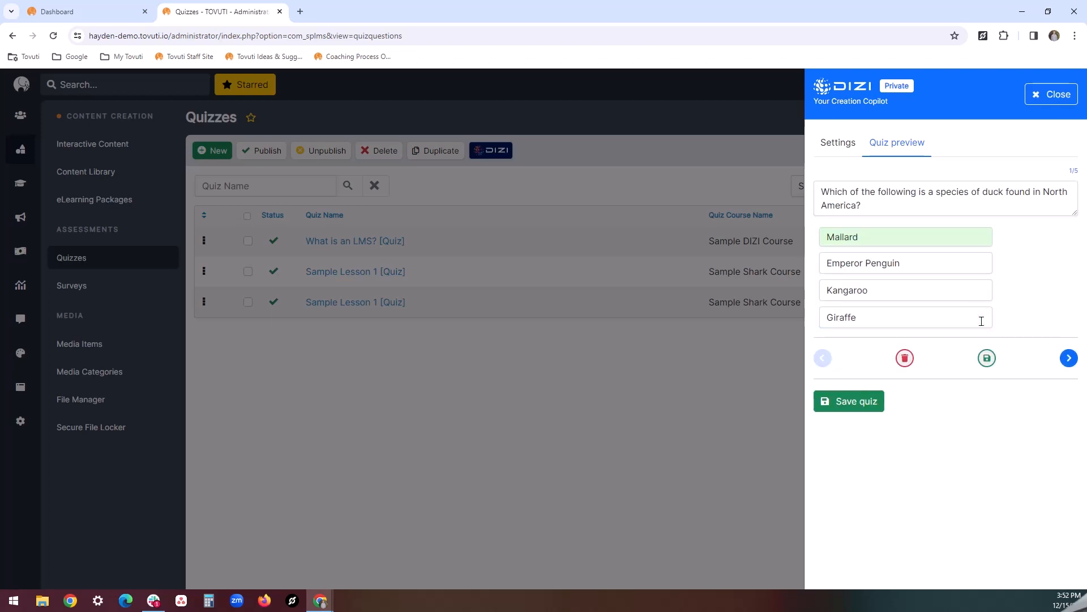
pyautogui.click(870, 200)
pyautogui.click(882, 236)
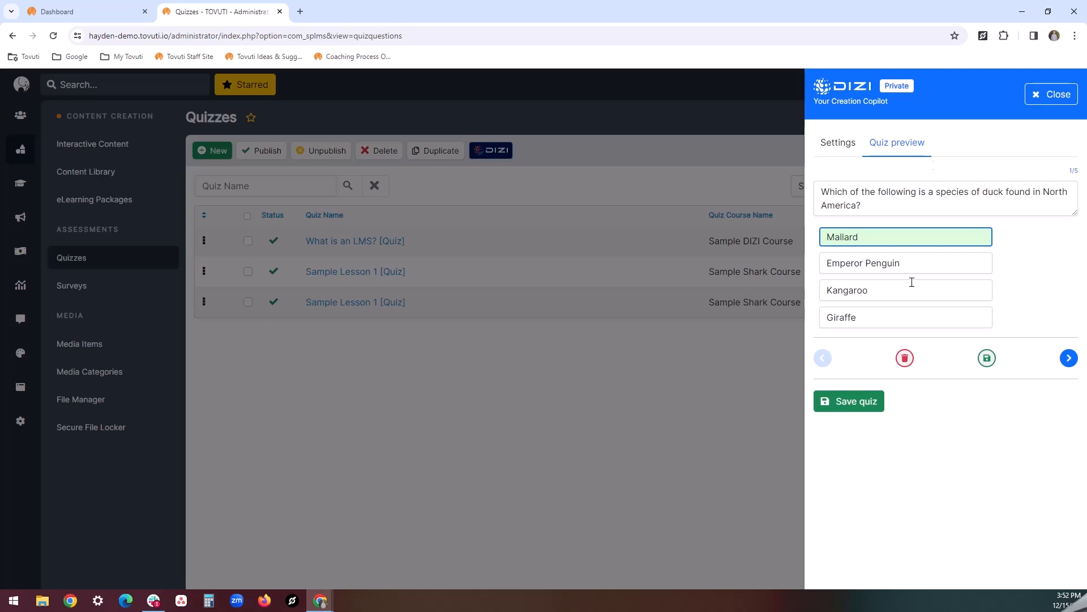
pyautogui.click(1051, 94)
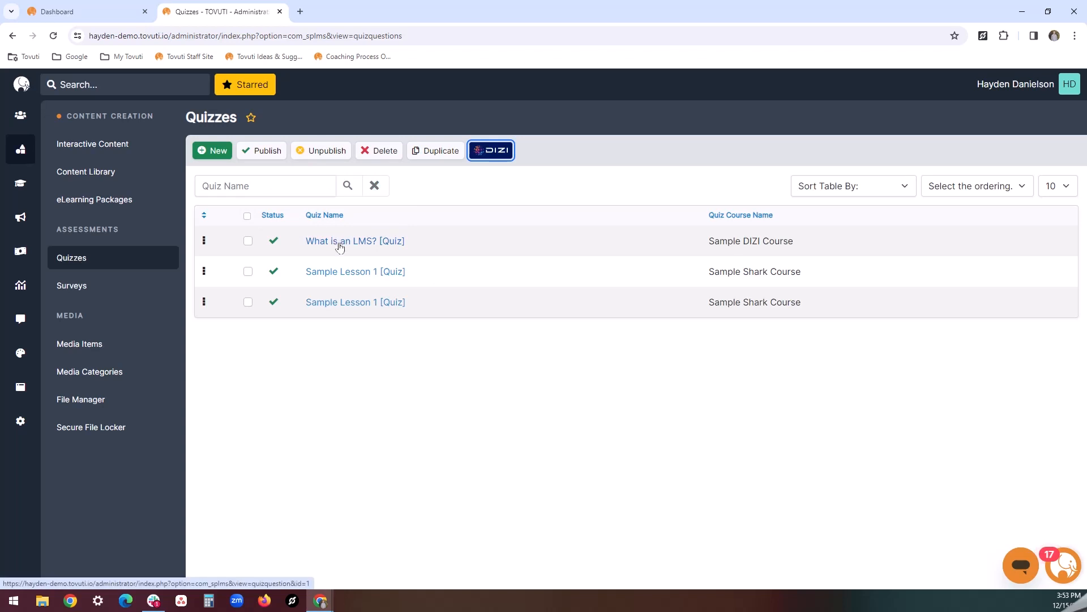
# Open the existing "What is an LMS? [Quiz]" and start the DIZI copilot for it
pyautogui.moveTo(412, 243); pyautogui.dragTo(305, 240)
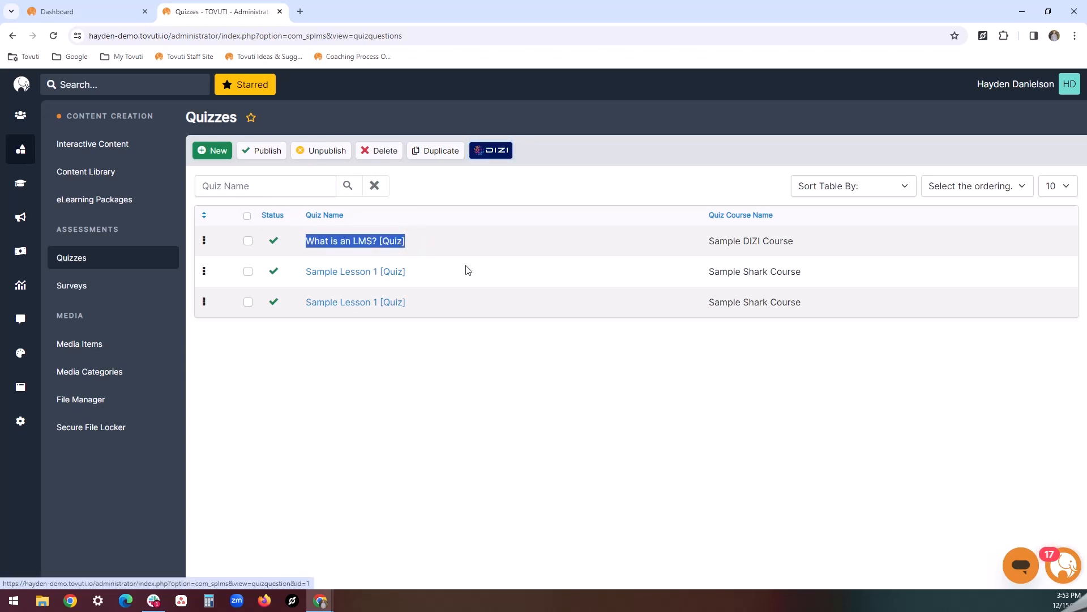
pyautogui.click(363, 241)
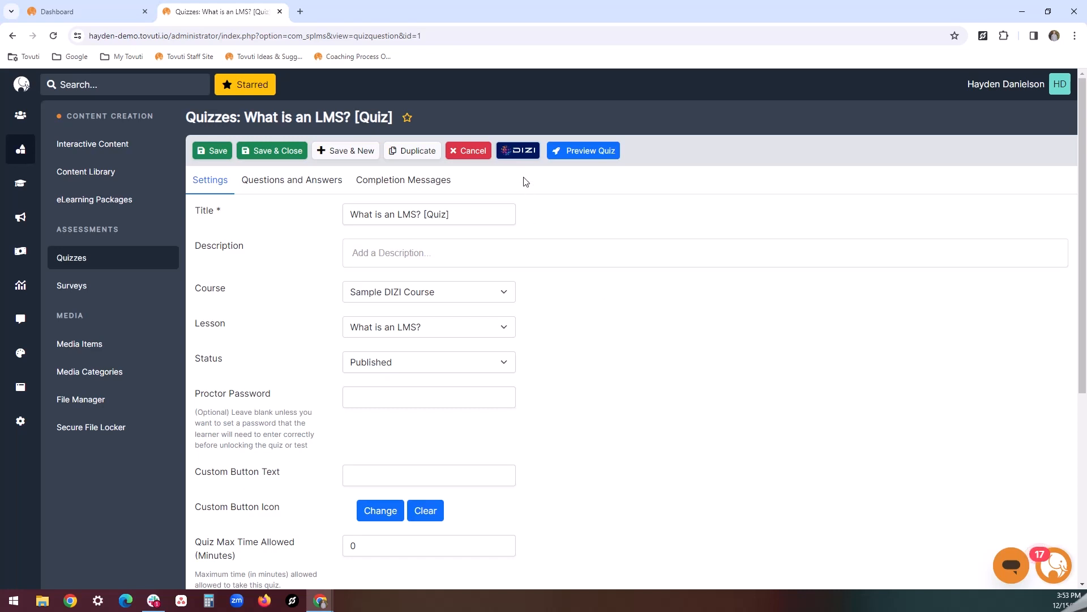
pyautogui.click(513, 153)
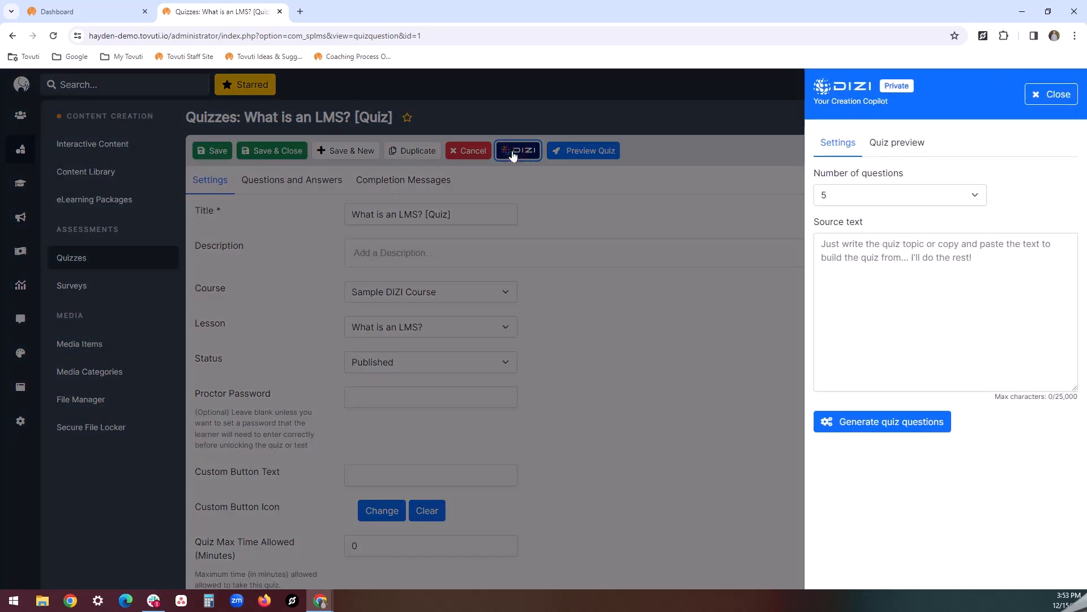